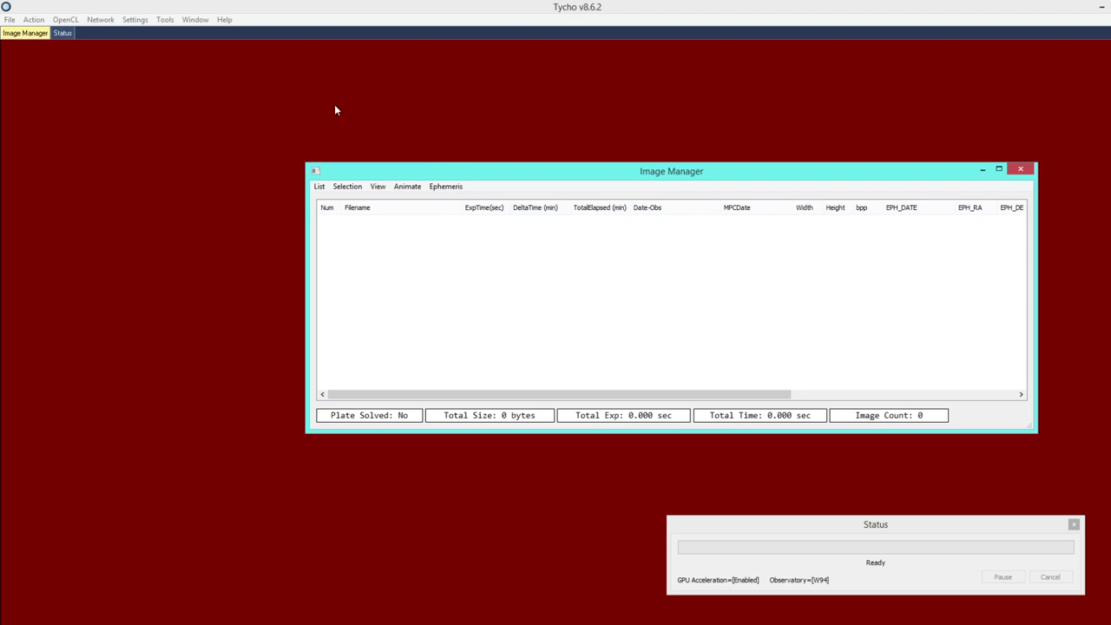
# Open the Repositories dialog from Tools > Manage Repositories, listing eight repositories
pyautogui.click(165, 19)
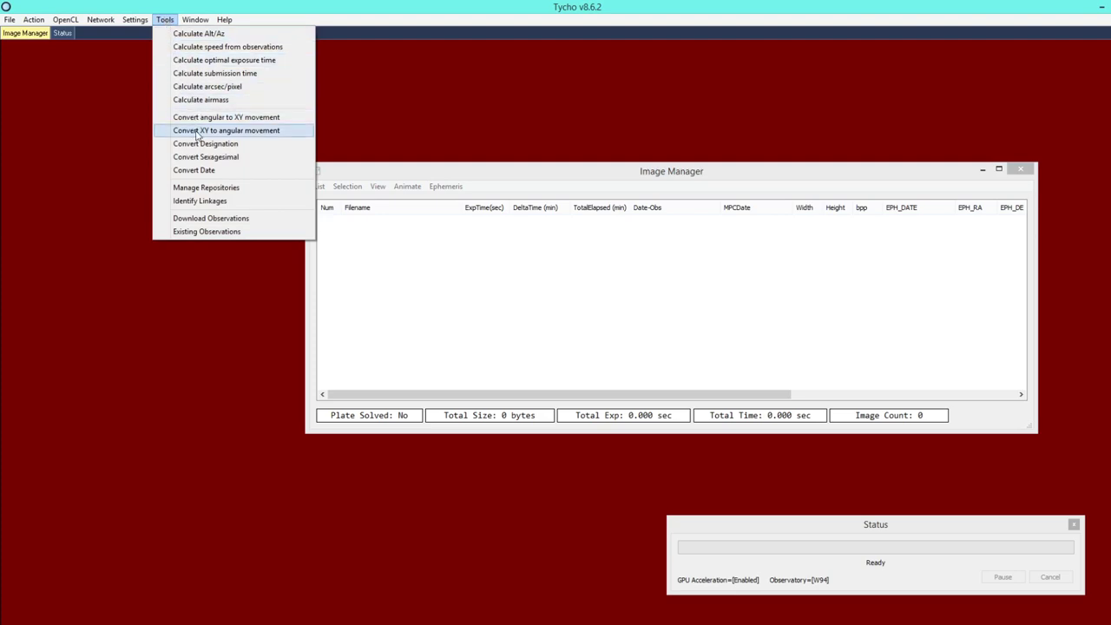
pyautogui.click(257, 192)
pyautogui.moveTo(227, 102); pyautogui.dragTo(216, 98)
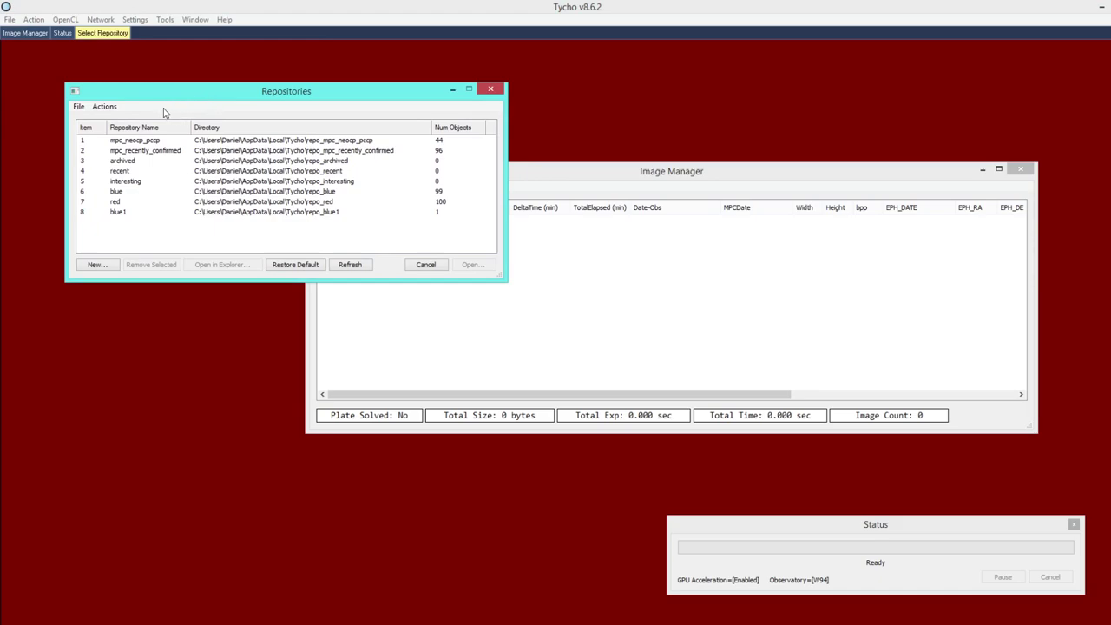
# Download the NEOCP and Recently Confirmed pages, filling the repositories with 44 and 96 objects
pyautogui.click(112, 107)
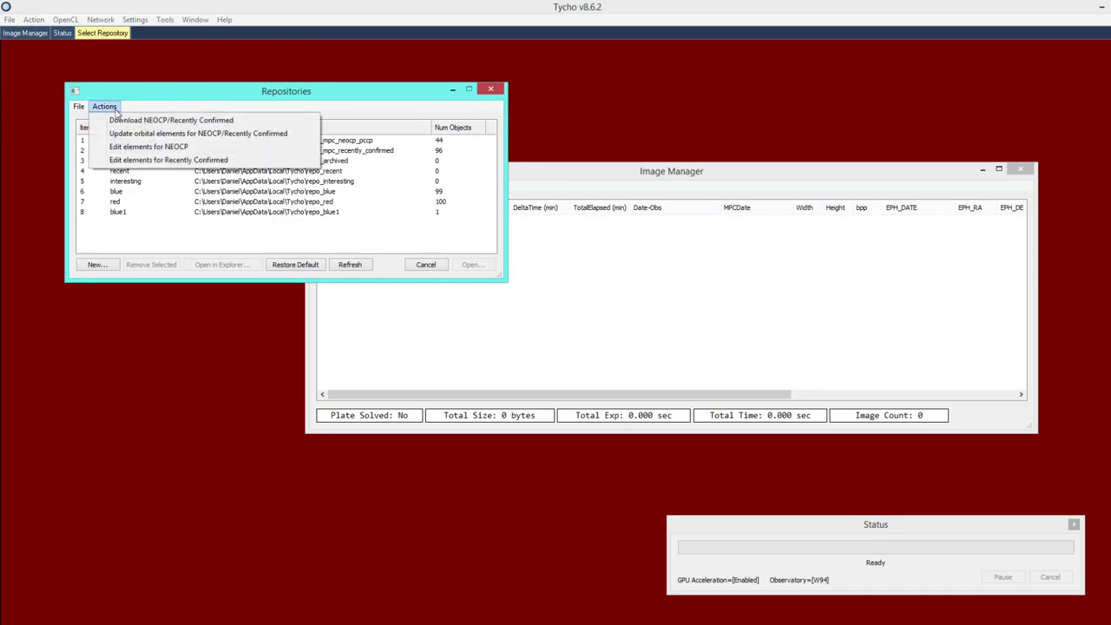
pyautogui.click(180, 120)
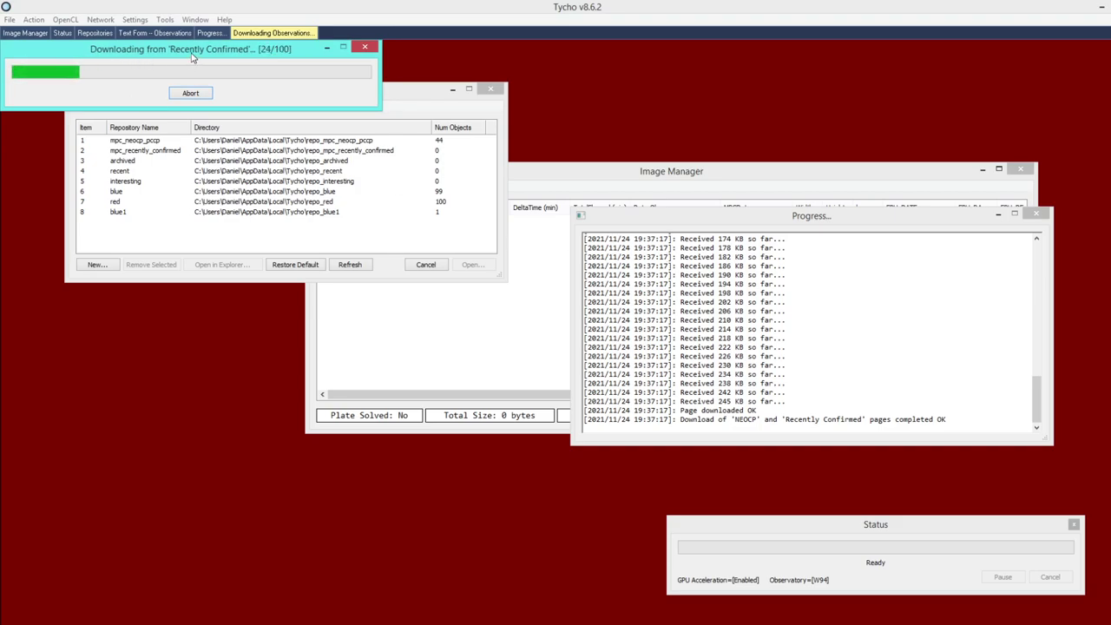
pyautogui.moveTo(191, 53); pyautogui.dragTo(261, 103)
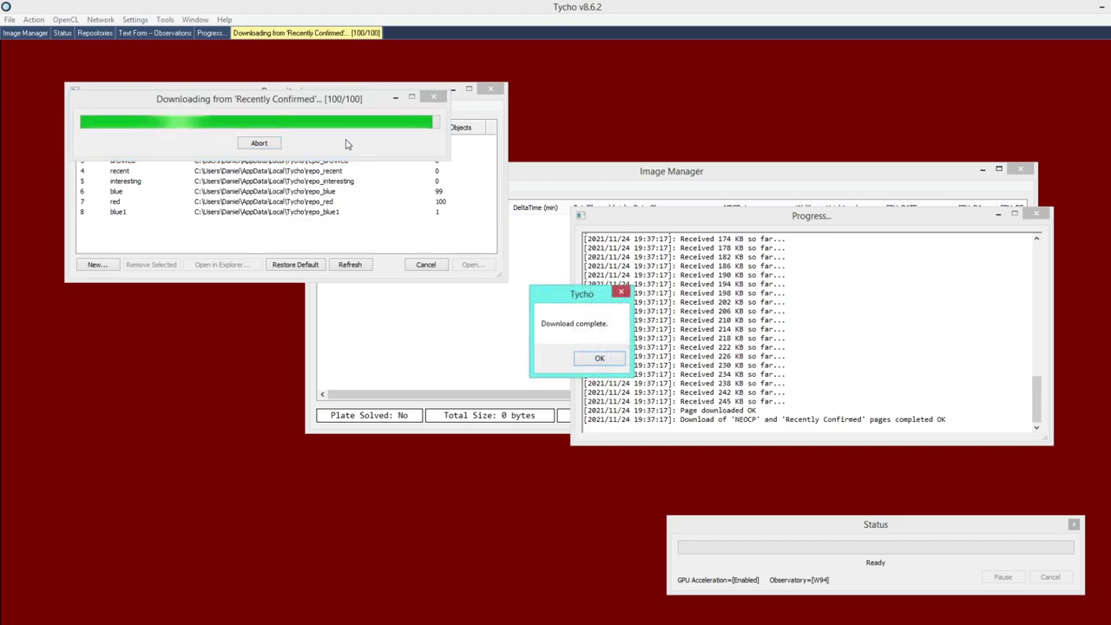
pyautogui.click(589, 363)
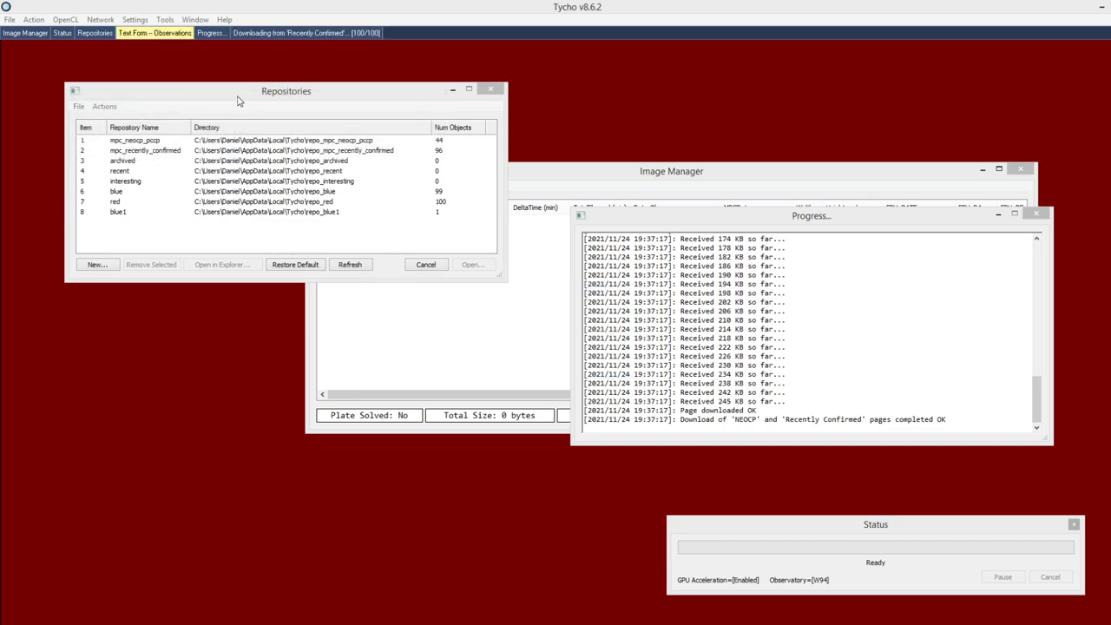
pyautogui.moveTo(240, 102); pyautogui.dragTo(239, 117)
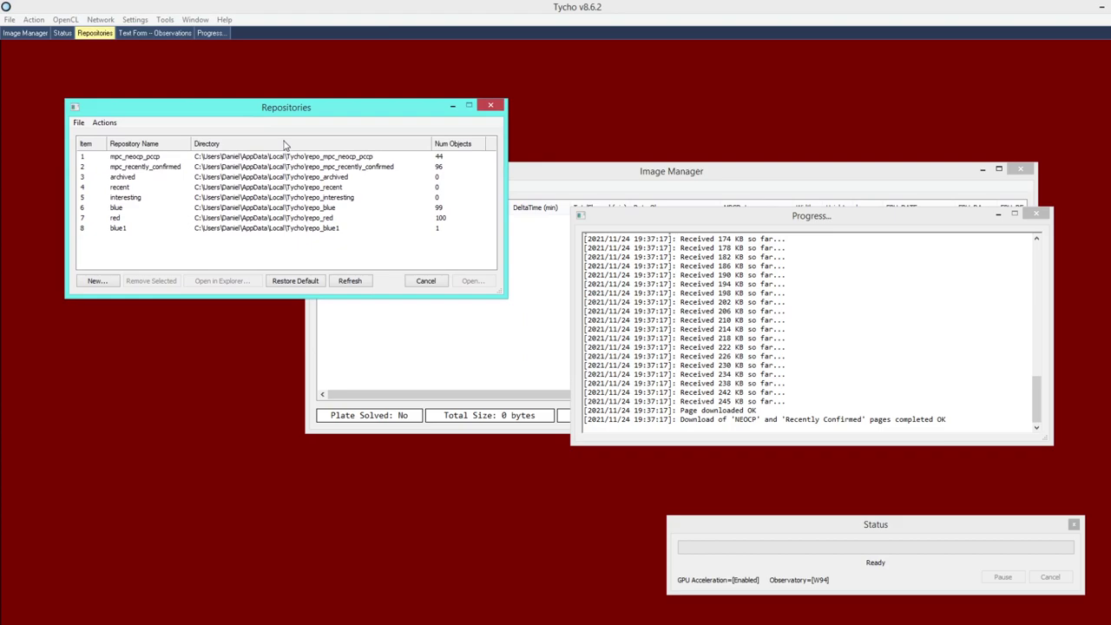
pyautogui.rightClick(388, 159)
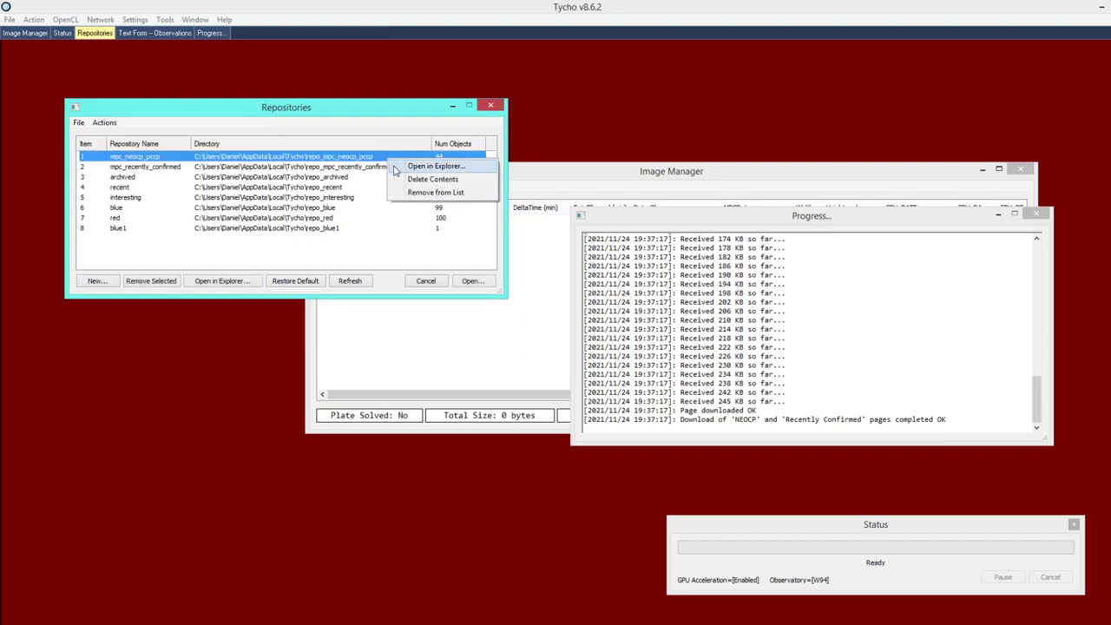
# Show the mpc_neocp_pccp repository files in File Explorer
pyautogui.click(398, 166)
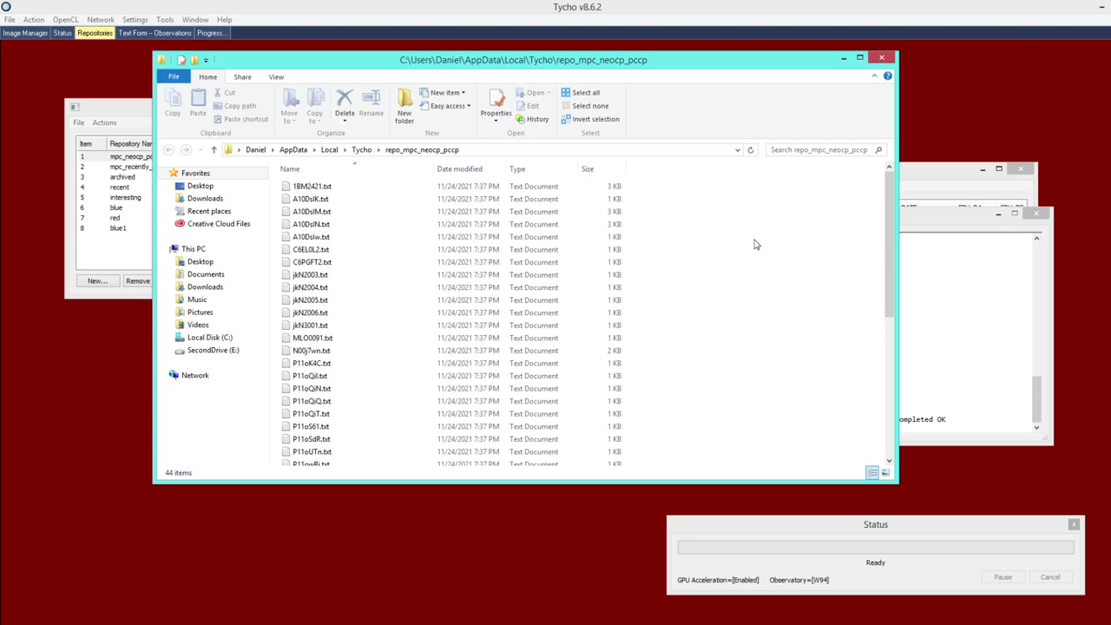
pyautogui.scroll(-7, 743, 285)
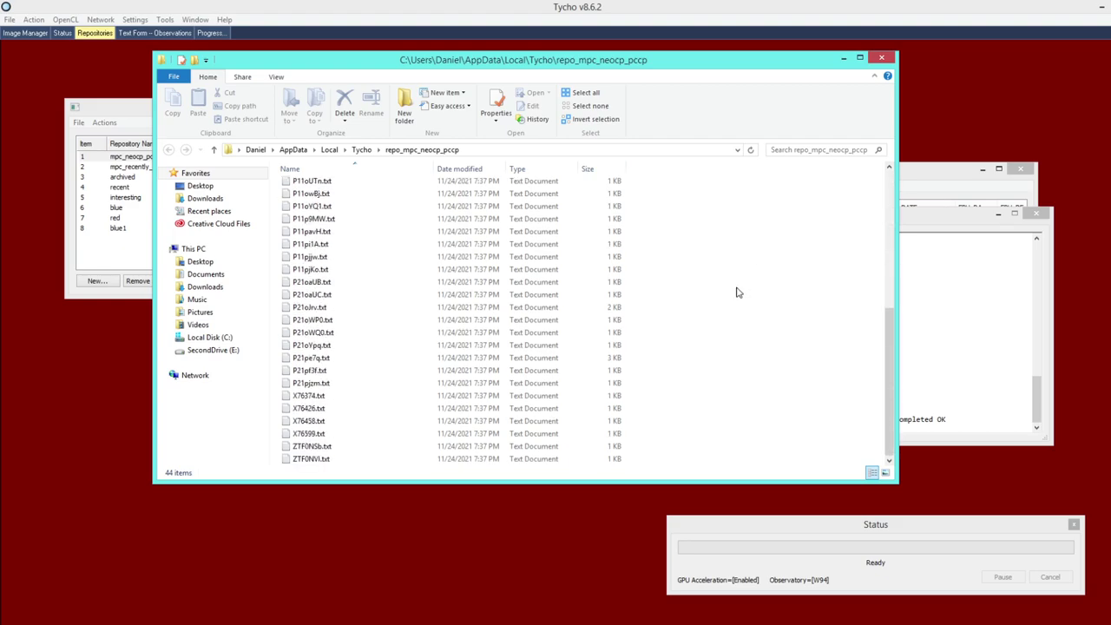
pyautogui.scroll(7, 736, 293)
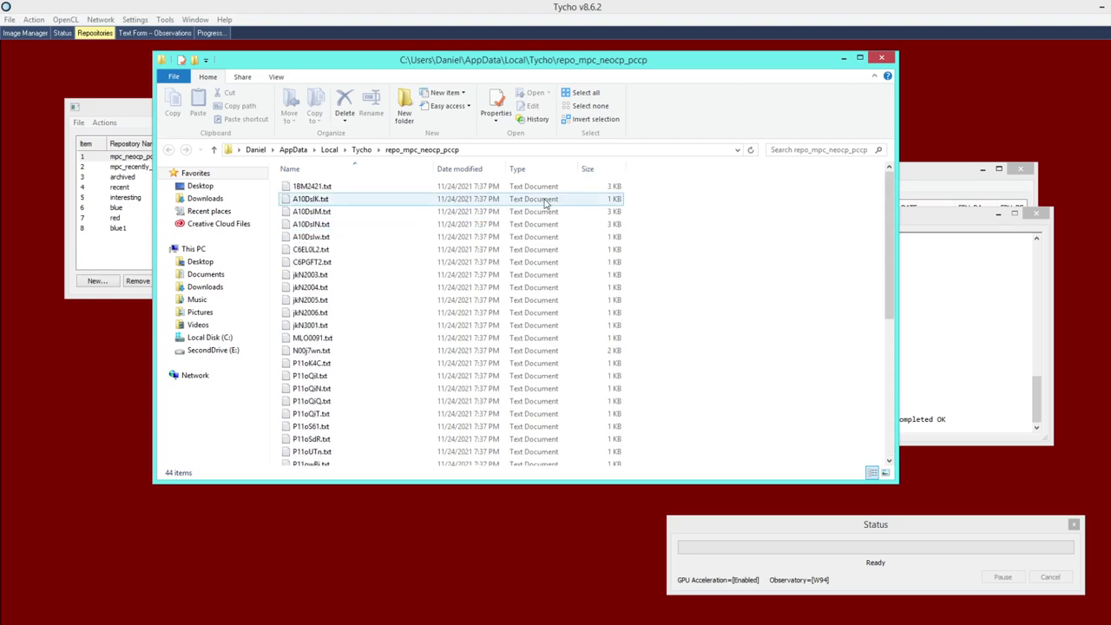
# Inspect the 1BM2421.txt observations in Vim, then close the editor
pyautogui.rightClick(530, 189)
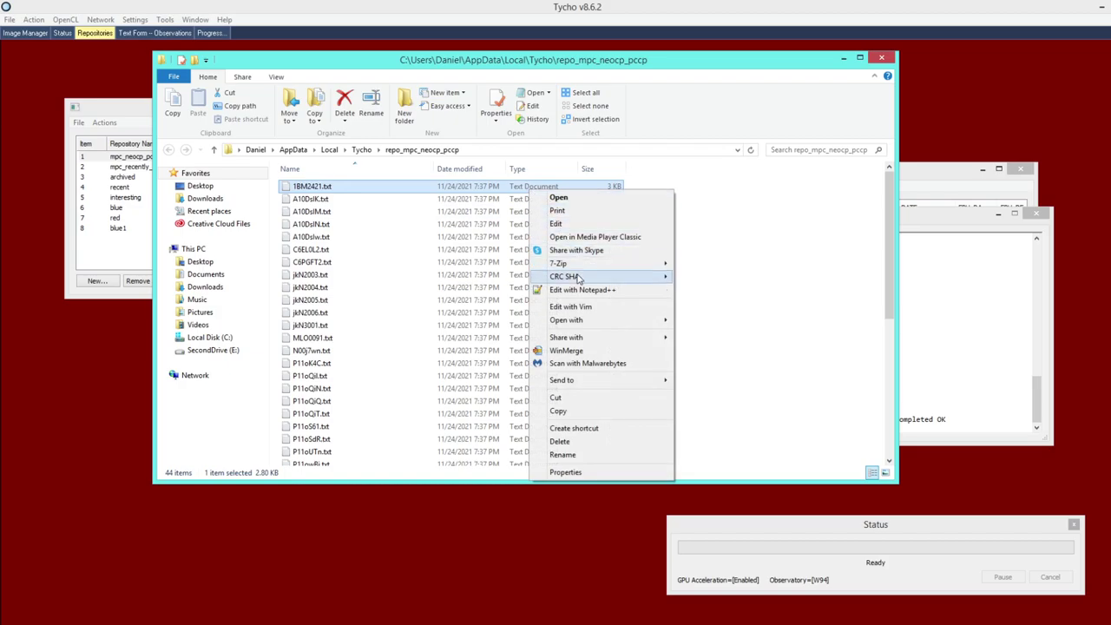
pyautogui.click(570, 307)
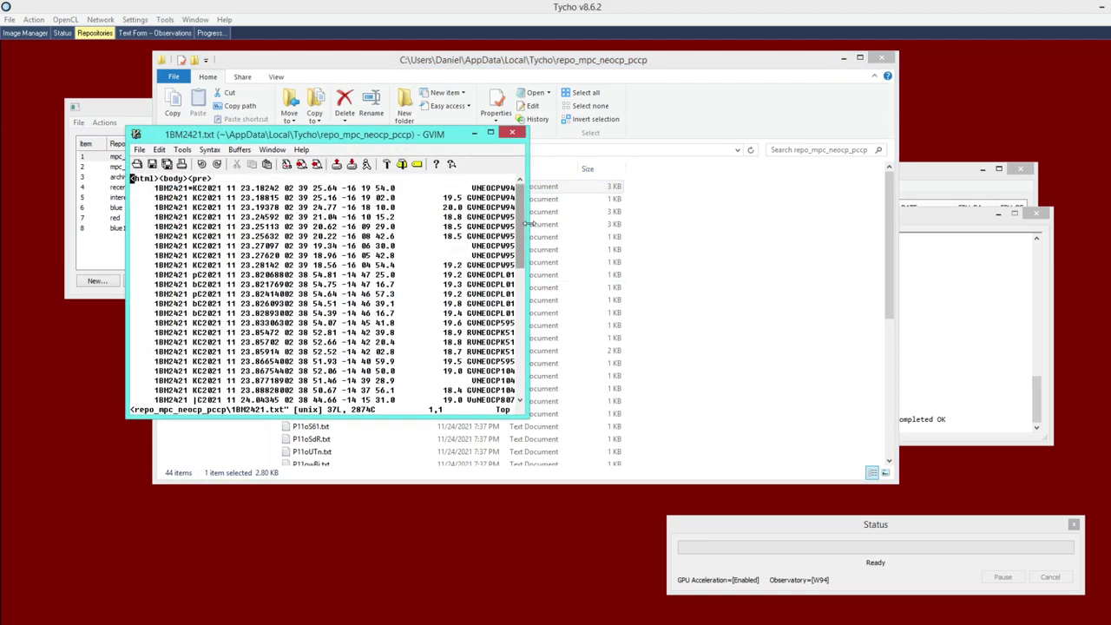
pyautogui.moveTo(527, 224); pyautogui.dragTo(599, 223)
pyautogui.scroll(-10, 574, 341)
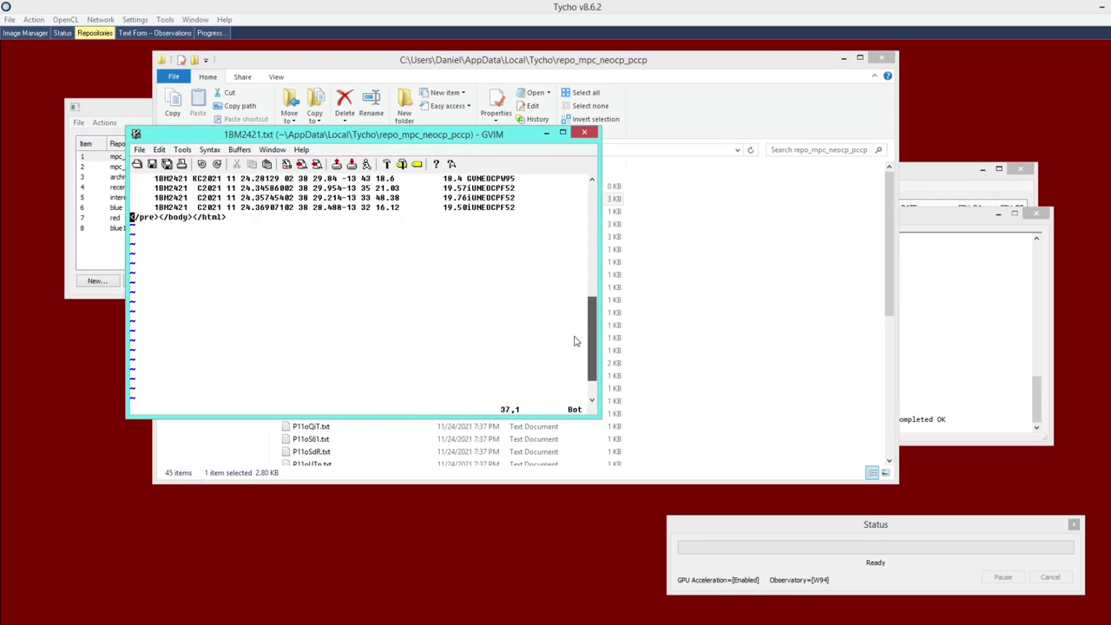
pyautogui.scroll(10, 574, 341)
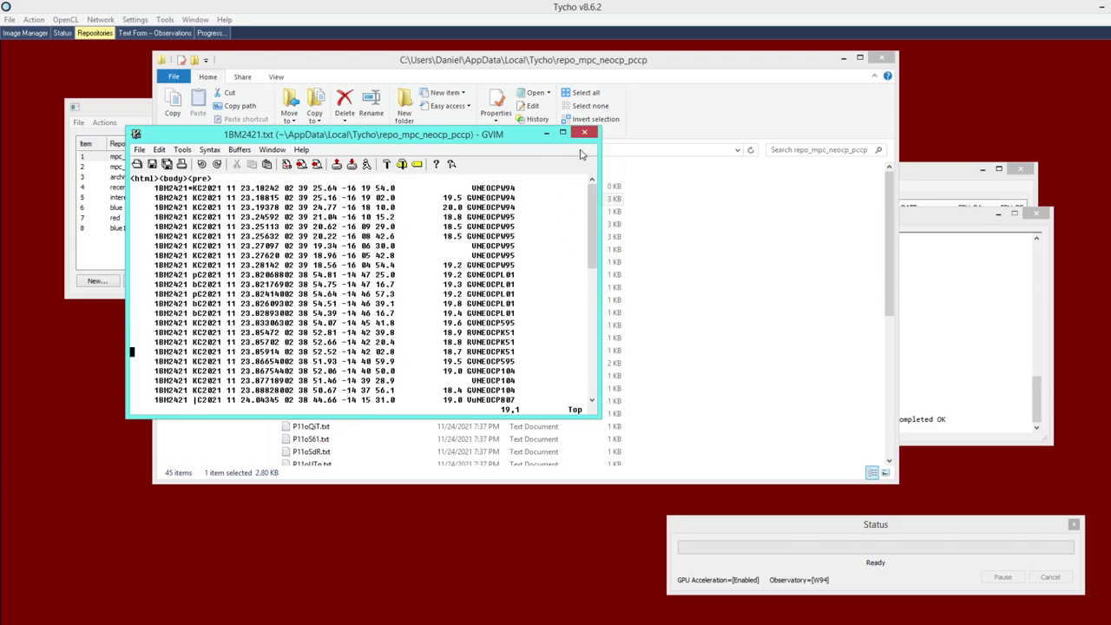
pyautogui.click(584, 133)
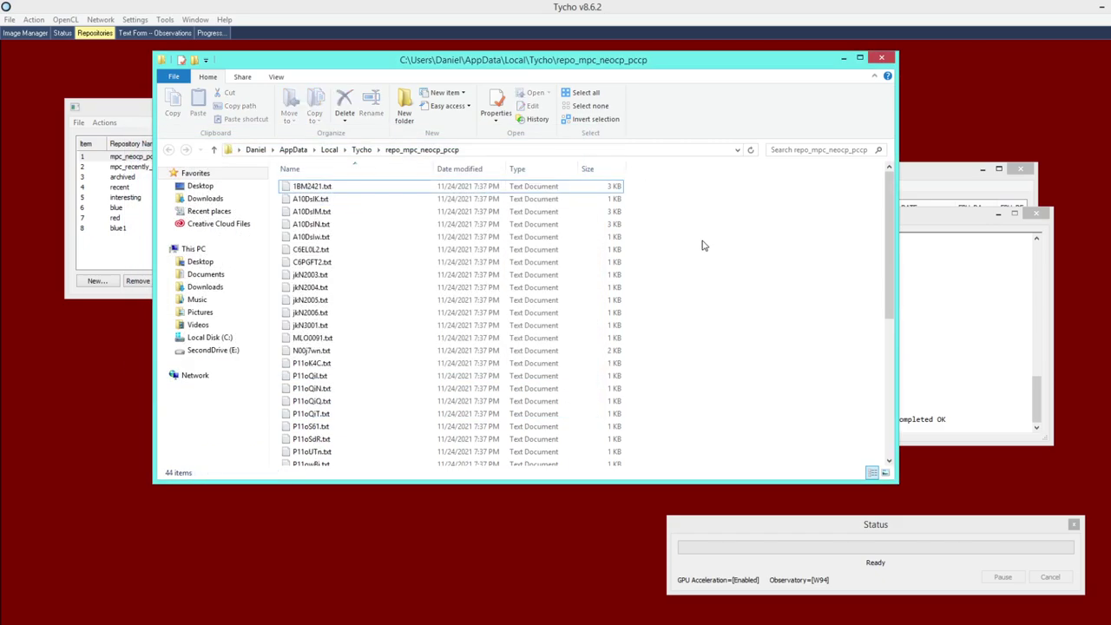
# Start the NEOCP/Recently Confirmed orbital elements update, then abort it at 18 of 96
pyautogui.click(140, 126)
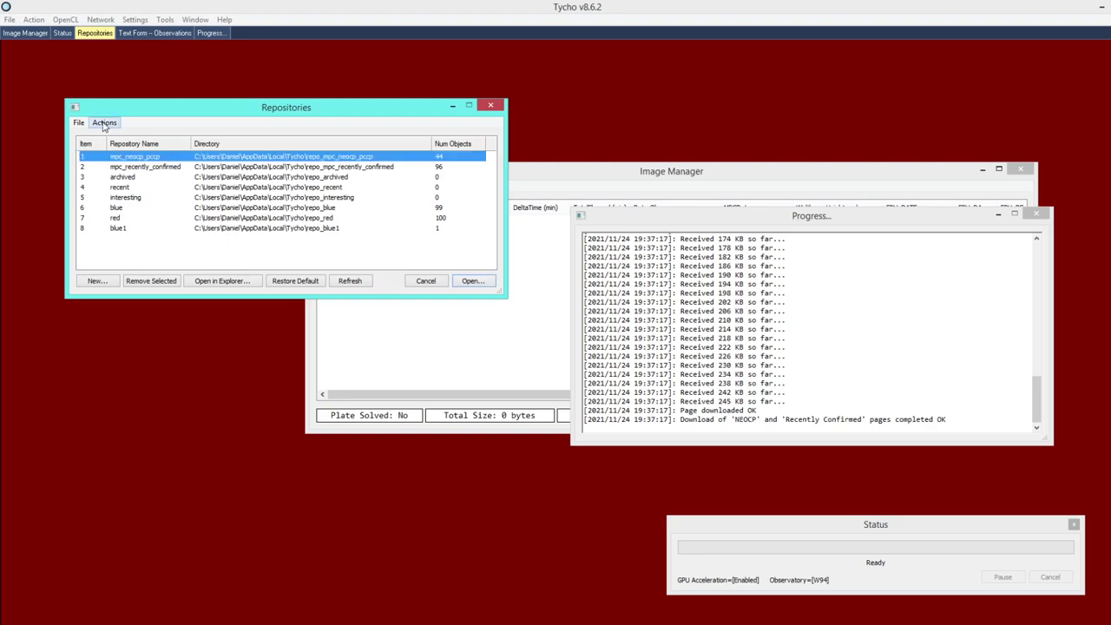
pyautogui.click(104, 124)
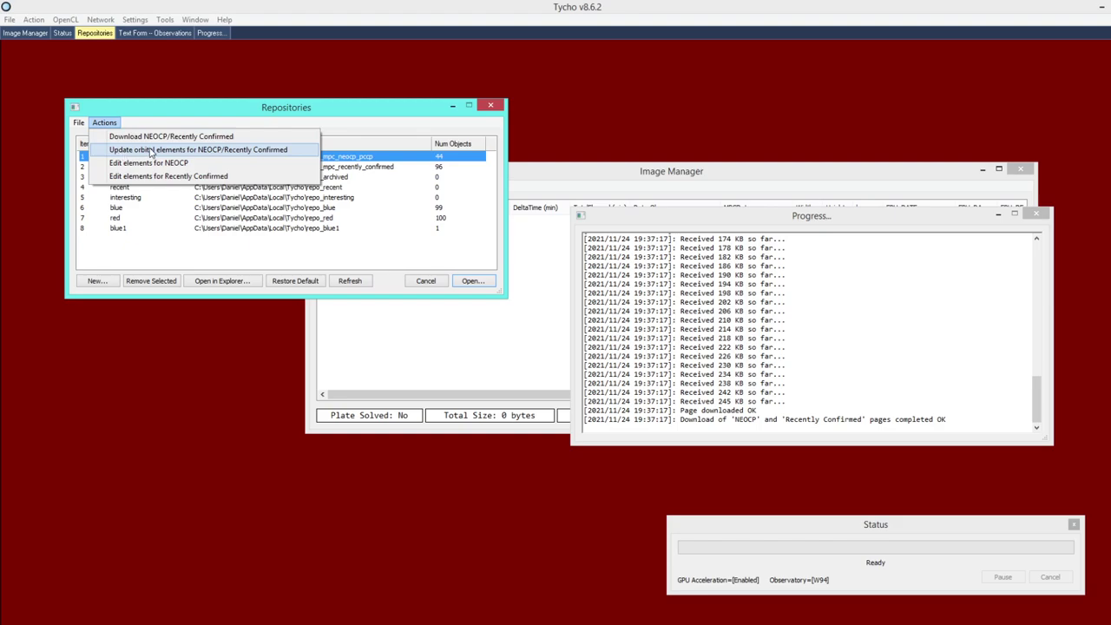
pyautogui.click(173, 151)
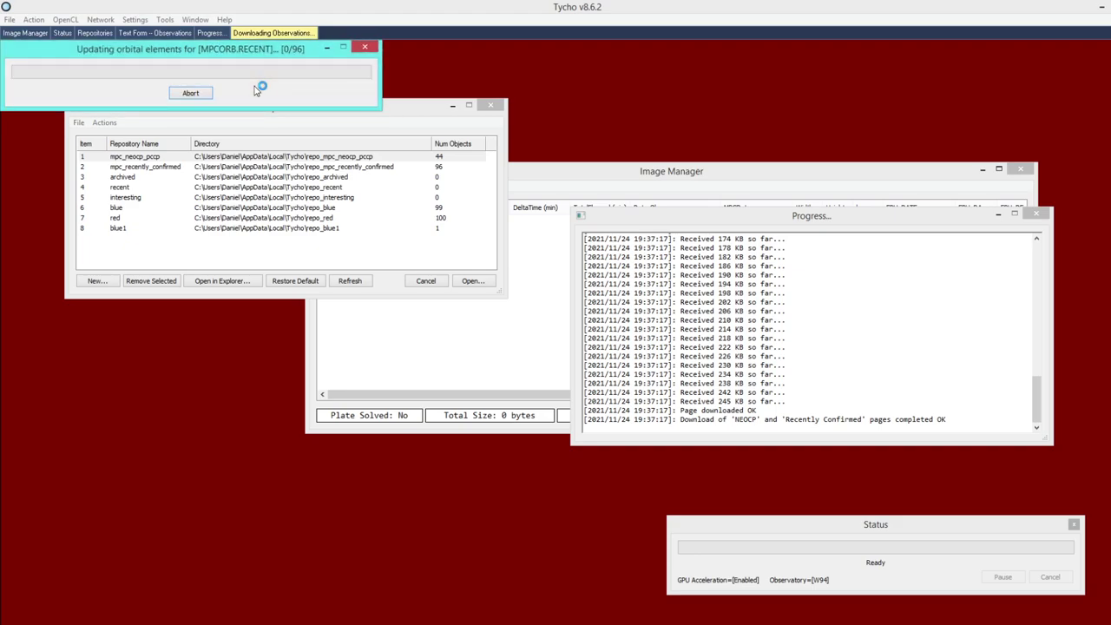
pyautogui.moveTo(243, 49); pyautogui.dragTo(307, 82)
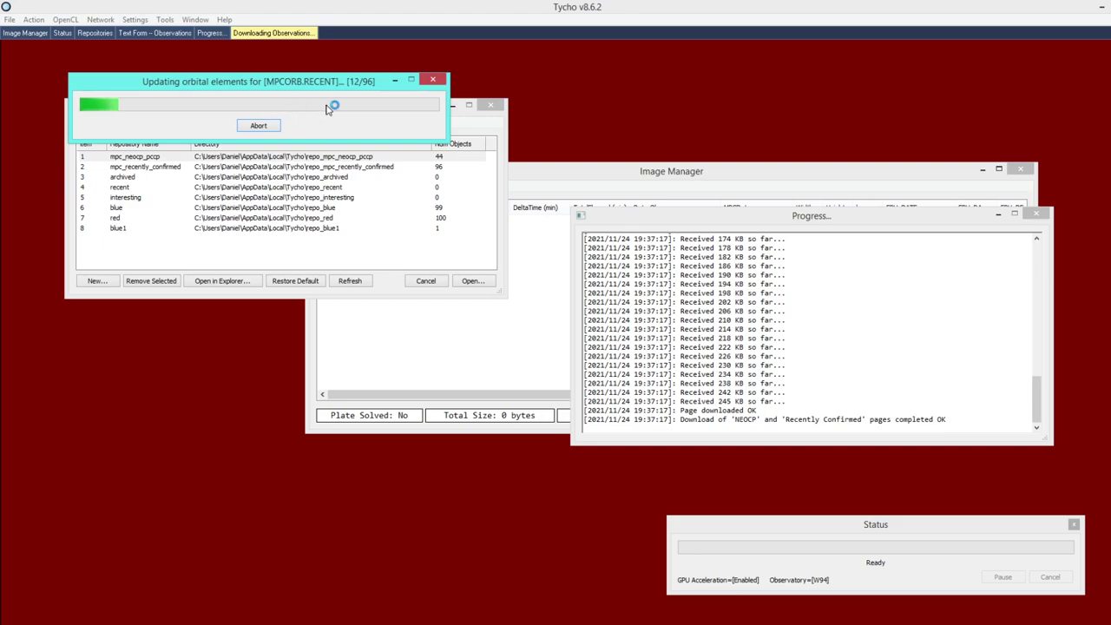
pyautogui.click(272, 128)
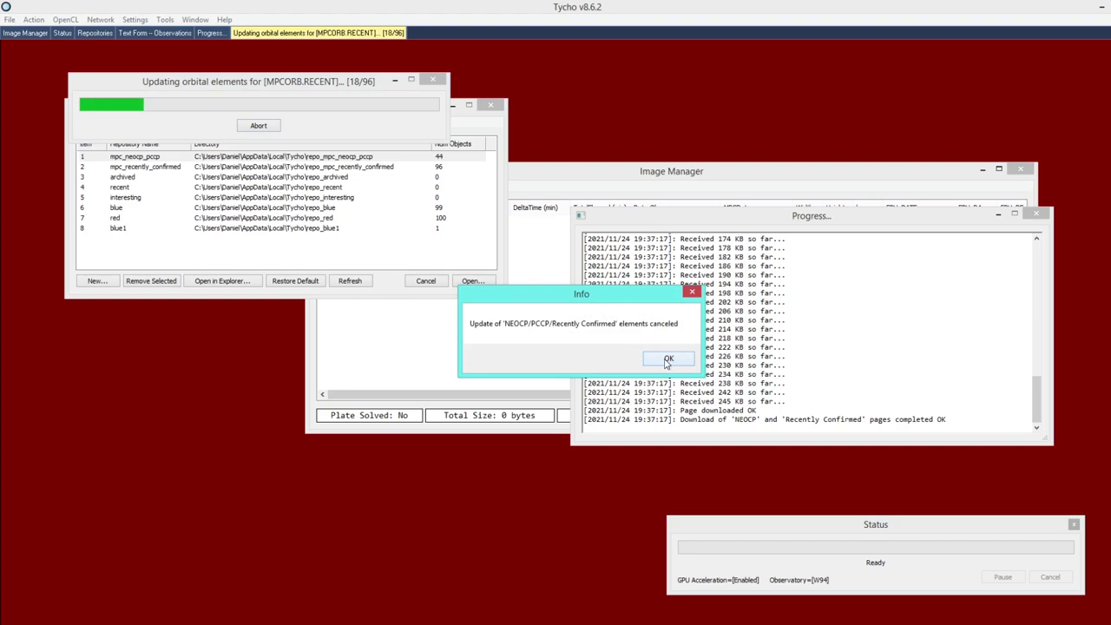
pyautogui.click(667, 359)
# Open the NEOCP orbital elements table for editing
pyautogui.moveTo(213, 113); pyautogui.dragTo(231, 109)
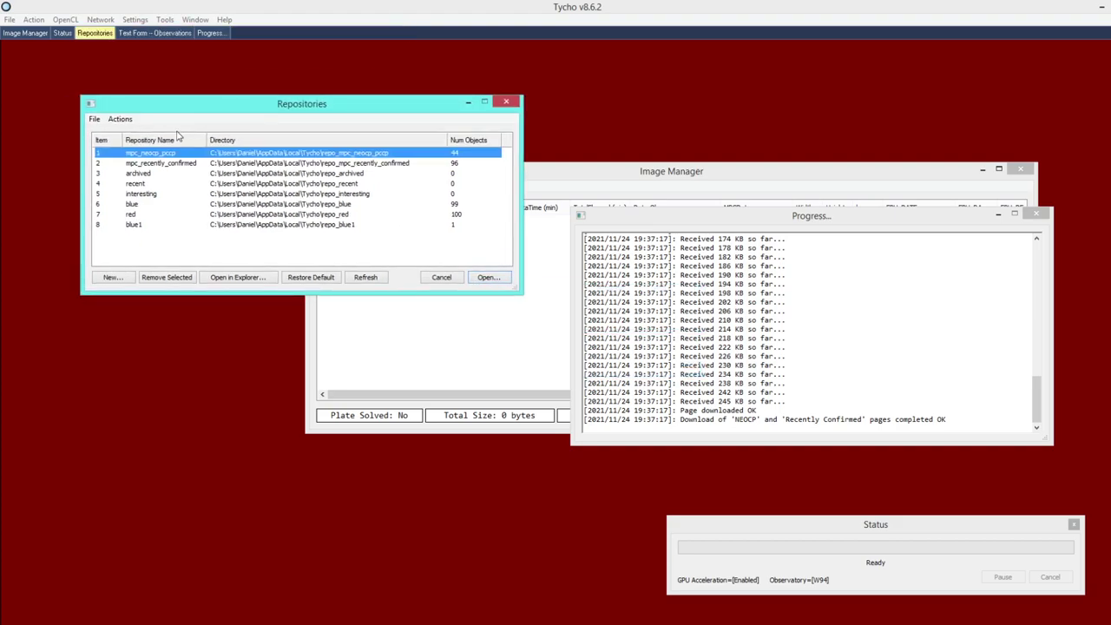
pyautogui.click(121, 119)
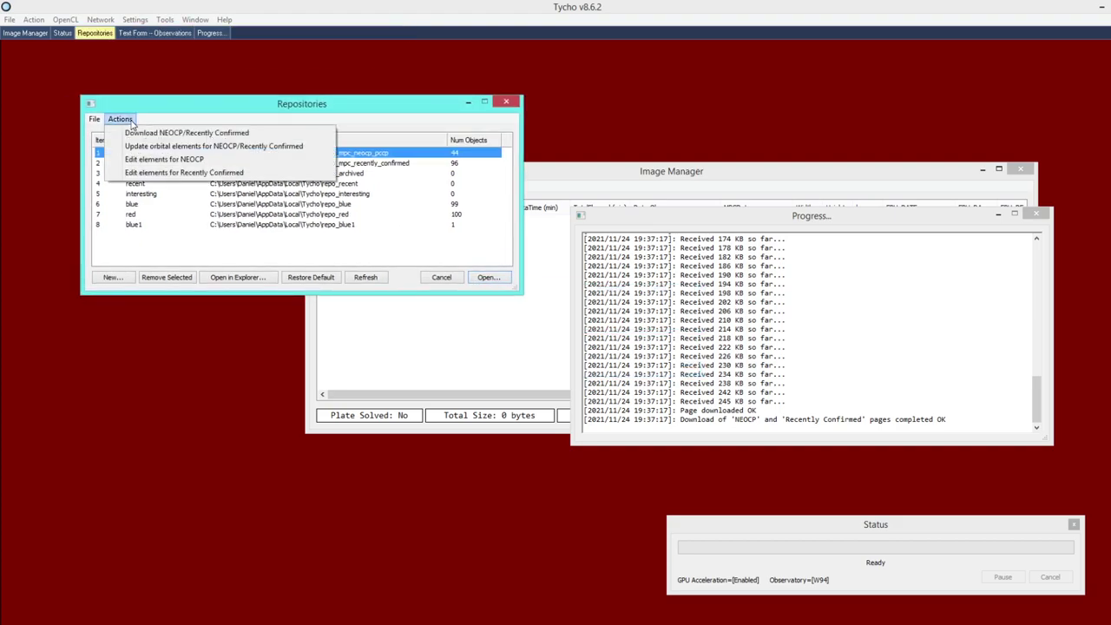
pyautogui.click(153, 165)
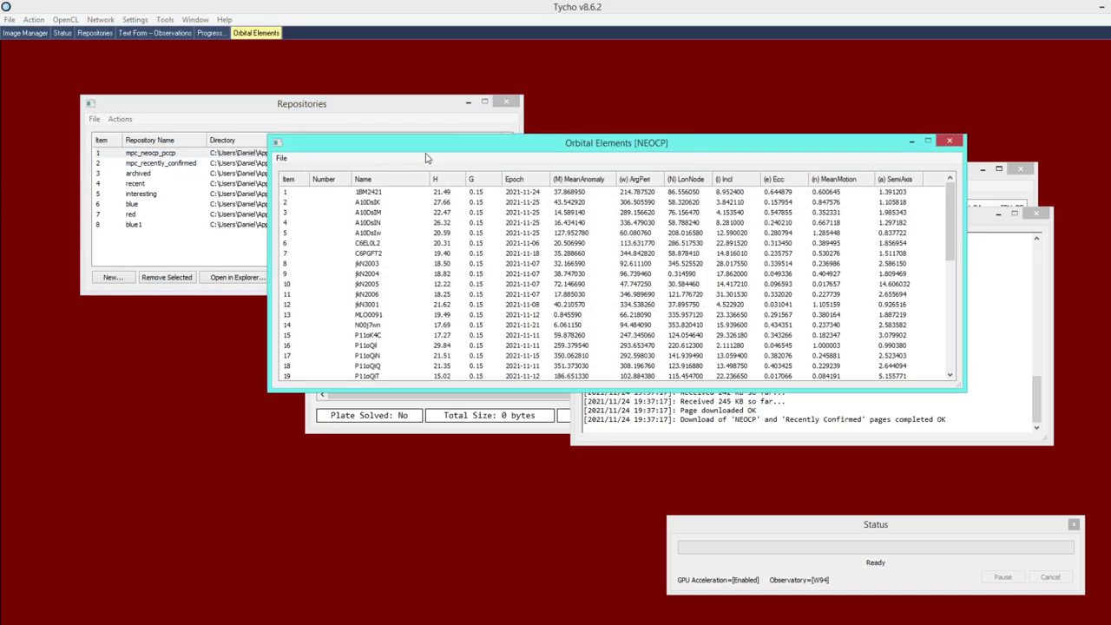
pyautogui.moveTo(407, 148); pyautogui.dragTo(345, 110)
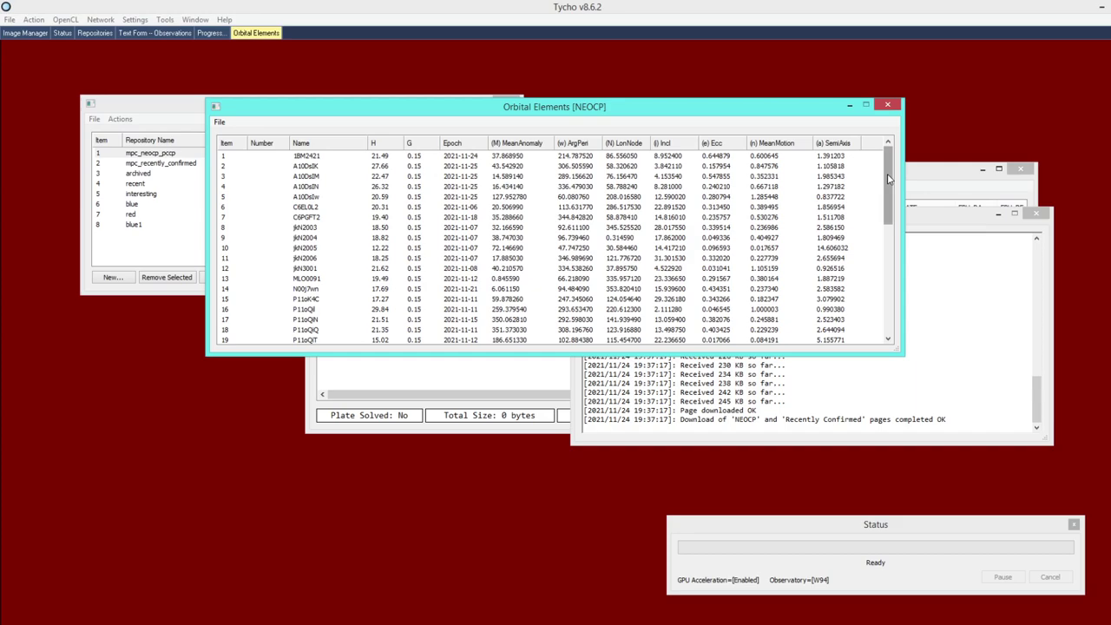
pyautogui.moveTo(889, 178)
pyautogui.mouseDown()
pyautogui.moveTo(889, 188)
pyautogui.moveTo(889, 173)
pyautogui.mouseUp()
# Save a copy of the elements table under the name elements_NEOCP
pyautogui.click(219, 122)
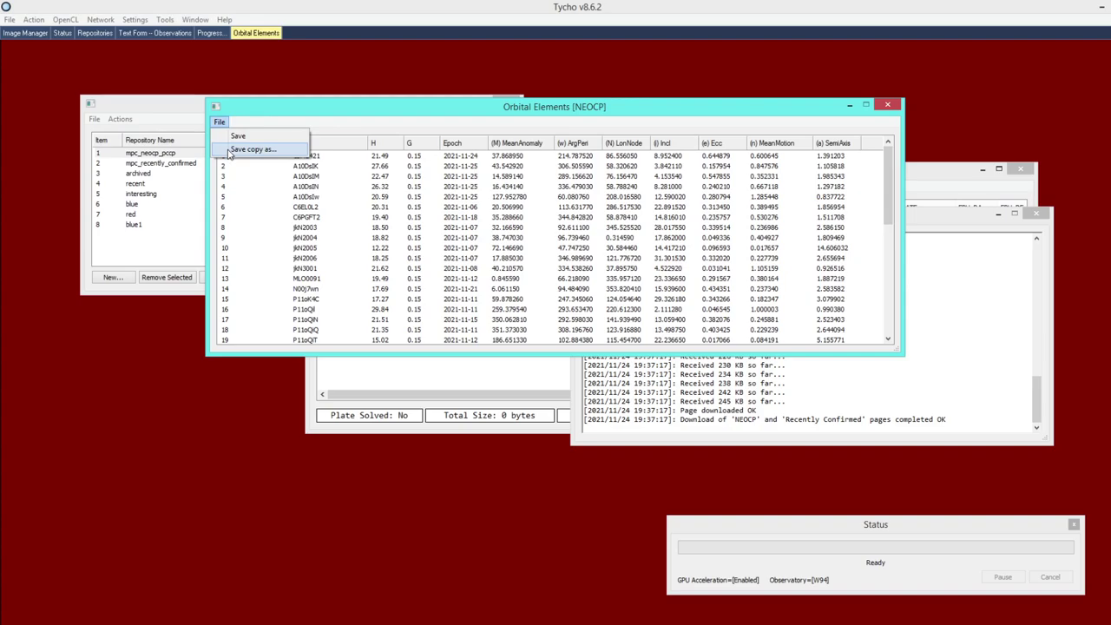
pyautogui.click(247, 149)
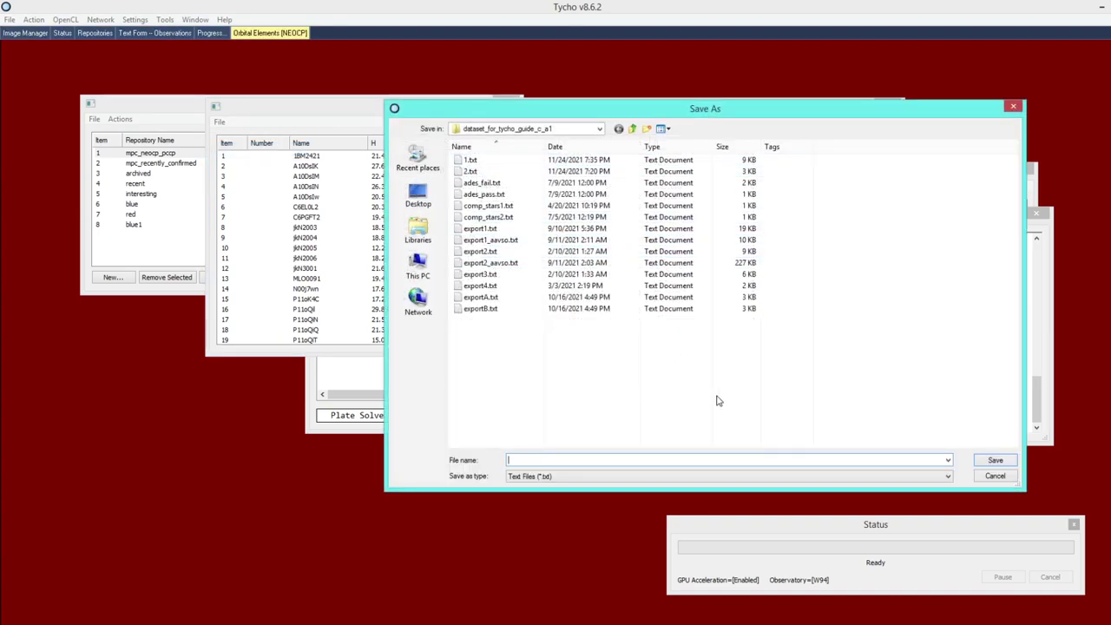
pyautogui.write('elements_NEOCP')
# Save elements_NEOCP.txt and scroll through its per-object orbital elements in Notepad
pyautogui.click(981, 461)
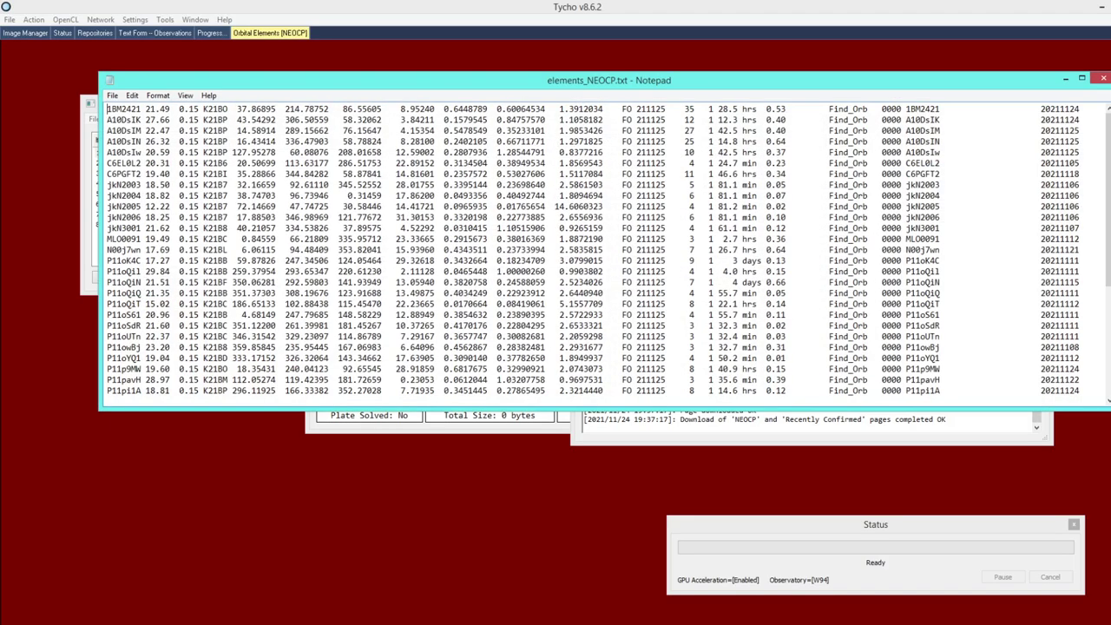
pyautogui.moveTo(1108, 158); pyautogui.dragTo(1105, 119)
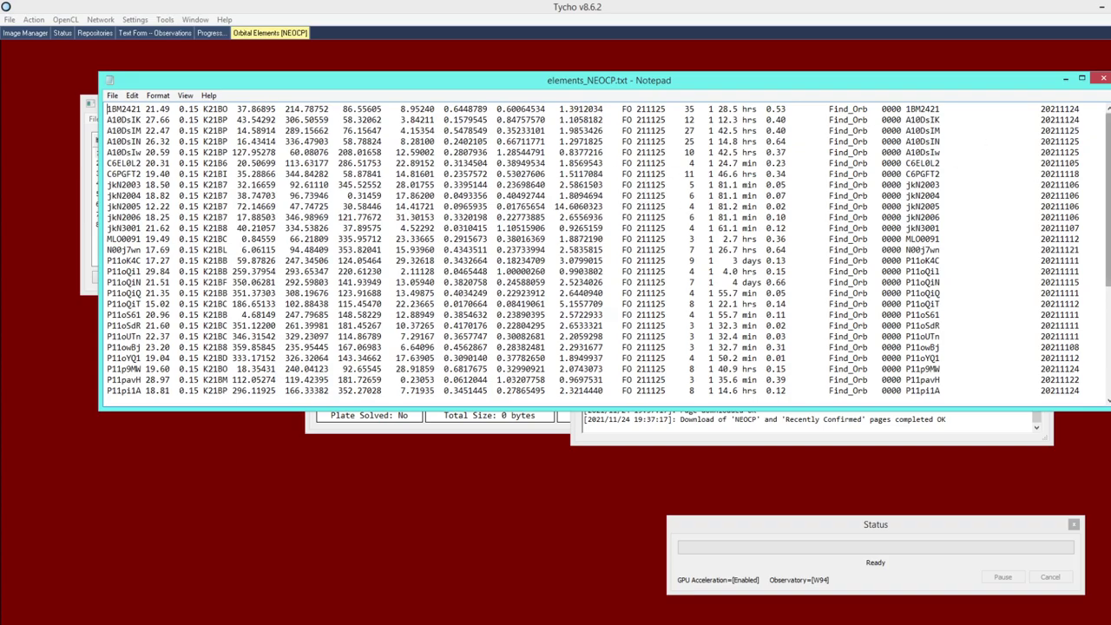
pyautogui.moveTo(1098, 118)
pyautogui.mouseDown()
pyautogui.moveTo(1099, 295)
pyautogui.moveTo(1096, 117)
pyautogui.mouseUp()
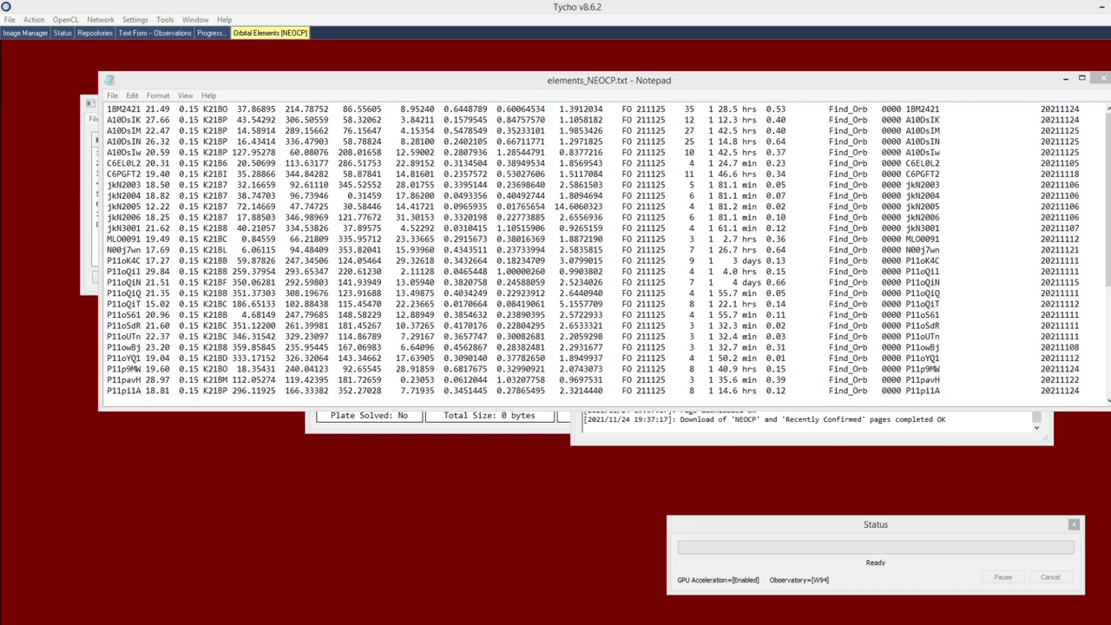
pyautogui.moveTo(265, 23); pyautogui.dragTo(754, 126)
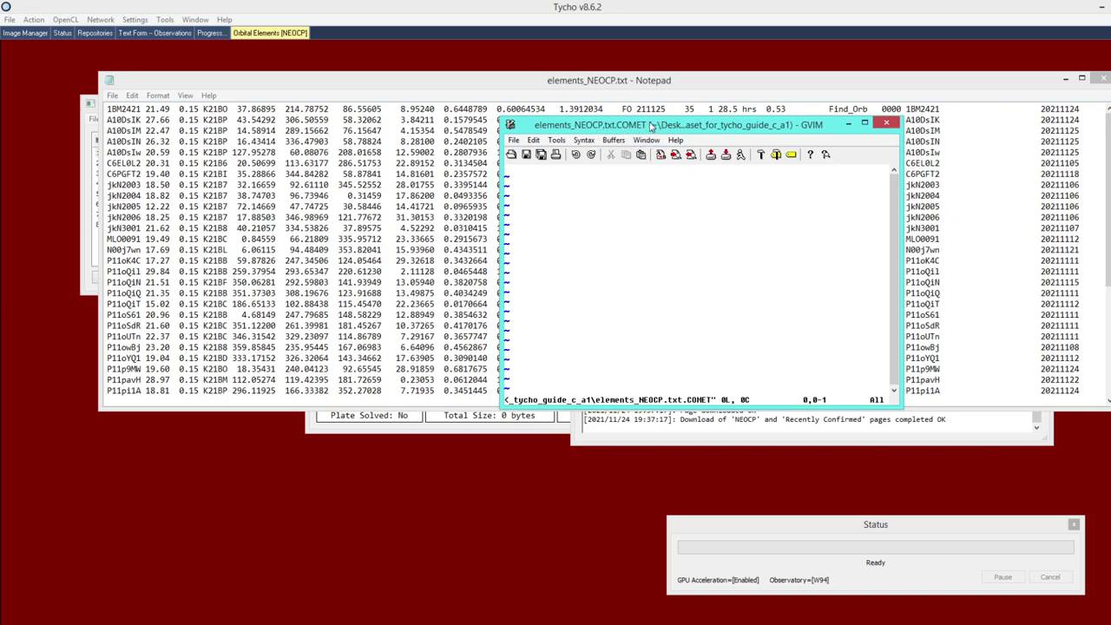
pyautogui.click(886, 123)
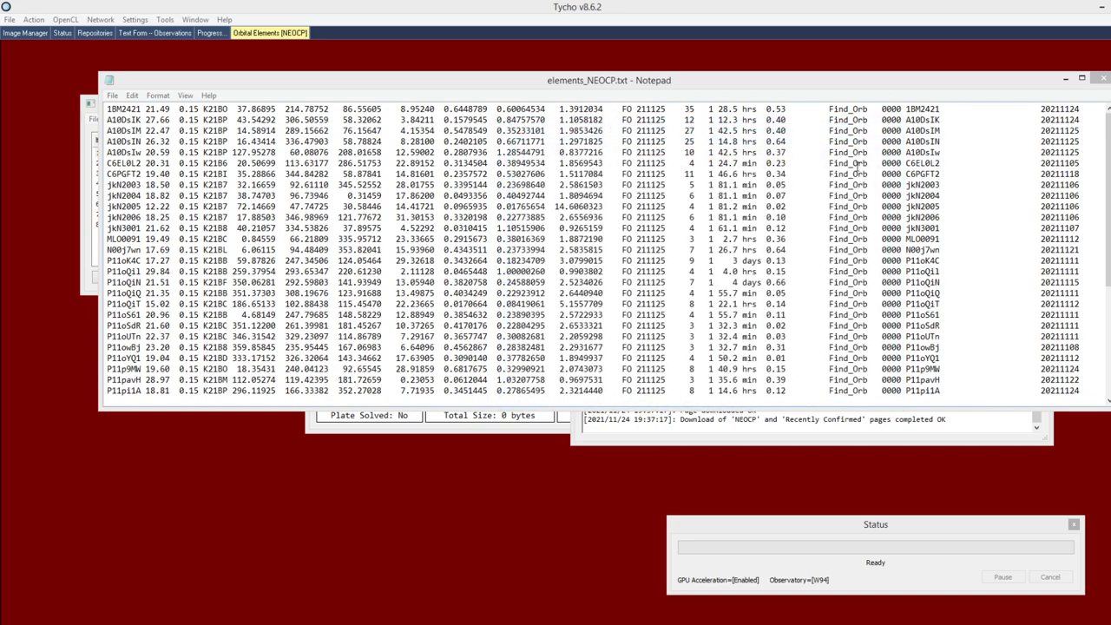